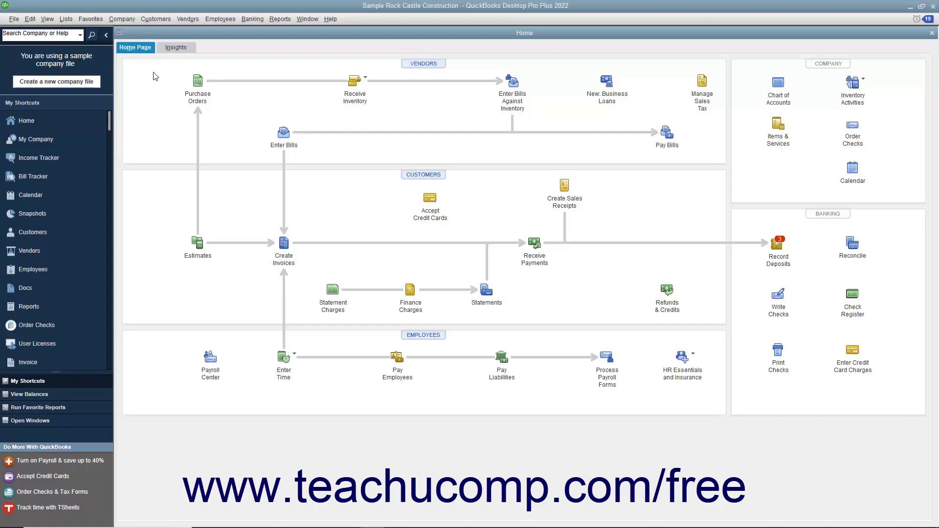
- Open the Lead Center from the Customers menu
left_click(155, 20)
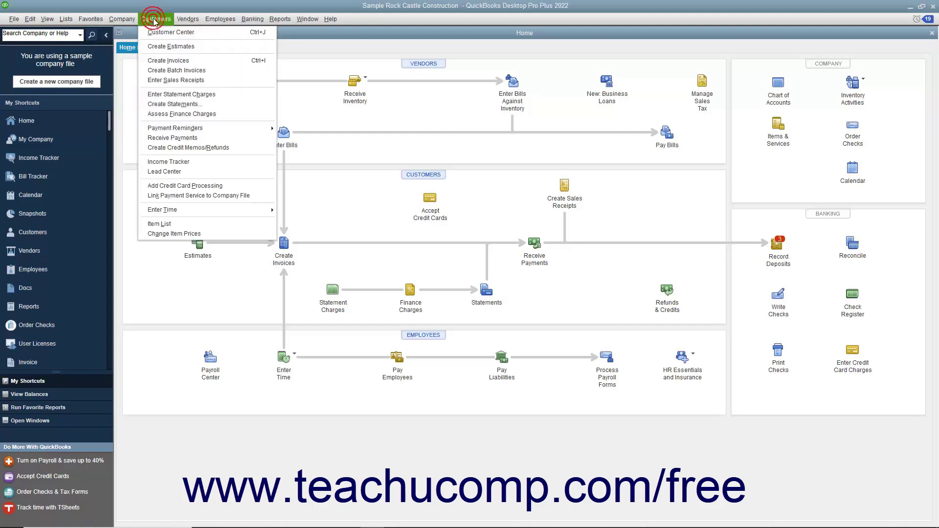
left_click(156, 172)
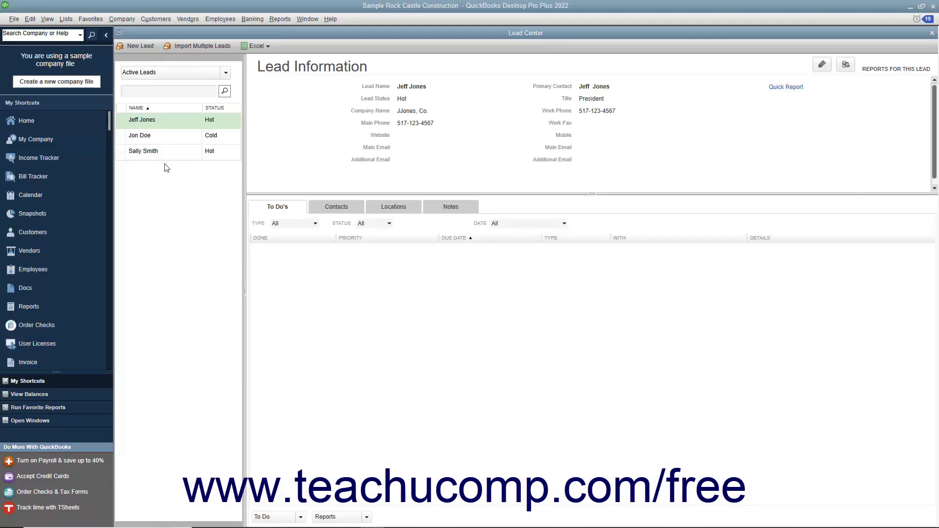
left_click(167, 148)
left_click(171, 123)
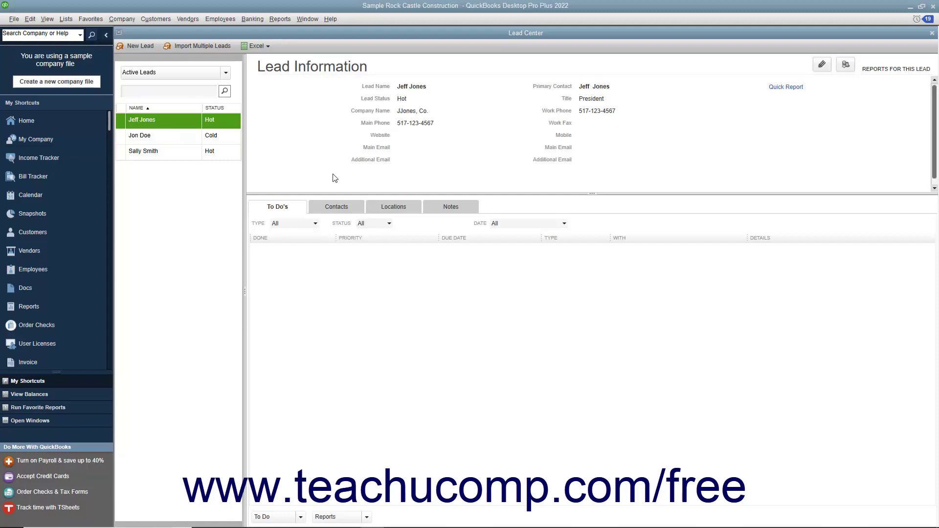
left_click(338, 209)
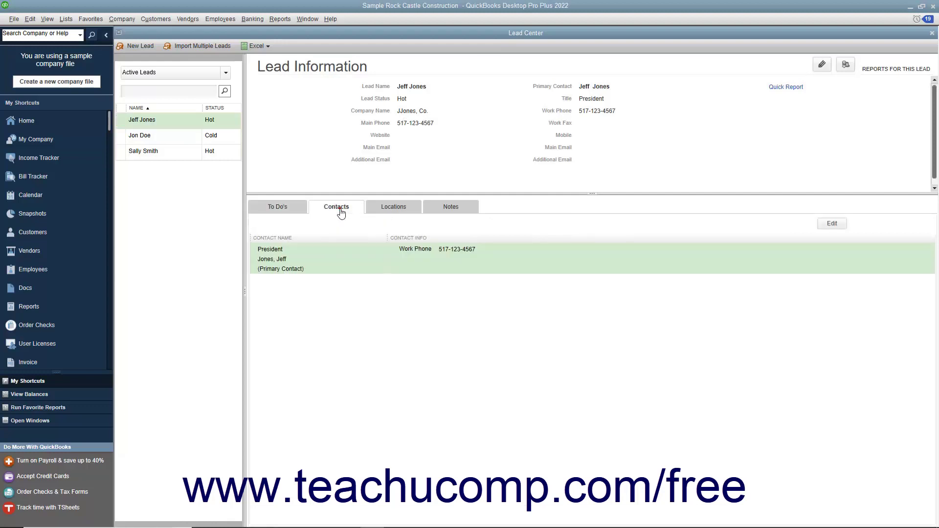
left_click(395, 208)
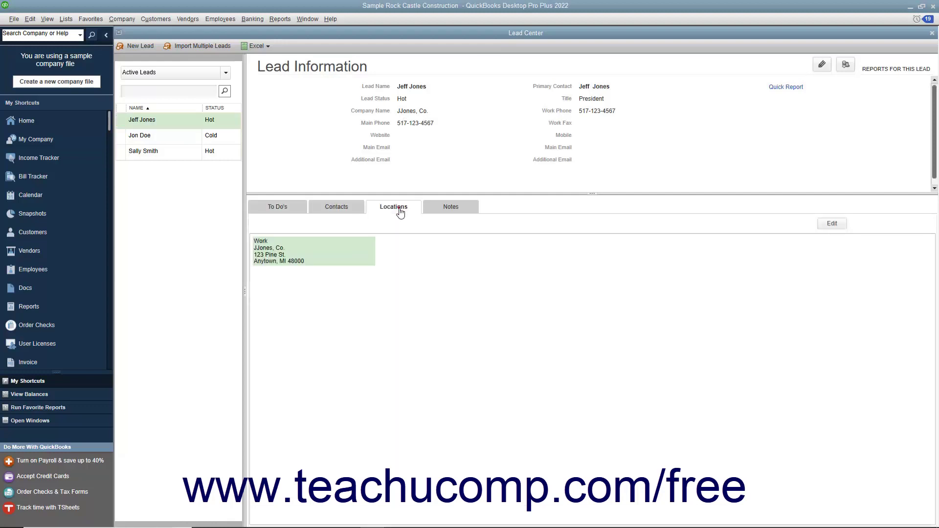
left_click(459, 208)
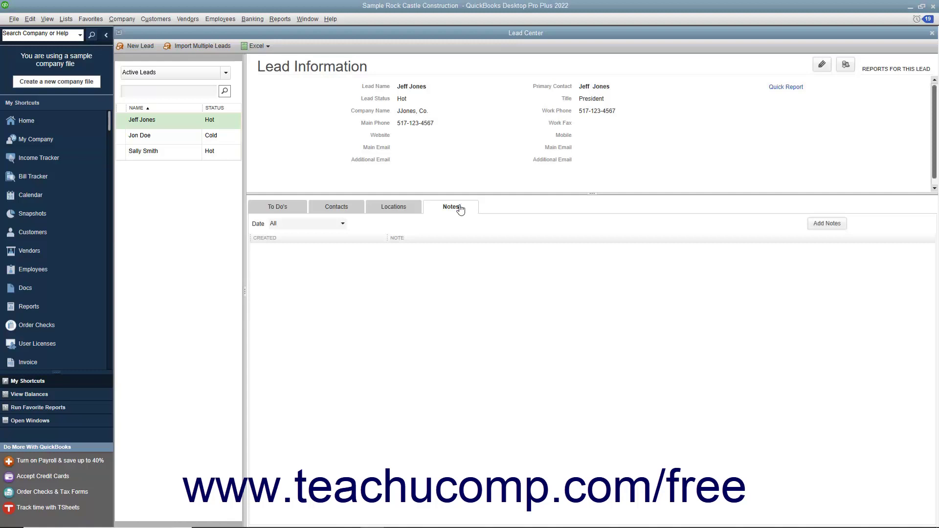
left_click(300, 208)
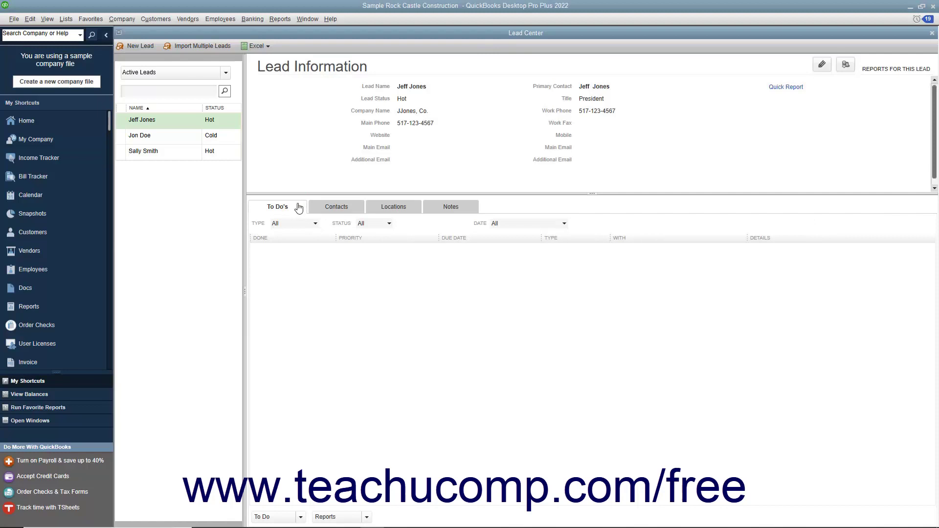
- Create a new lead, enter the lead's full name, and set its status to Warm
left_click(145, 47)
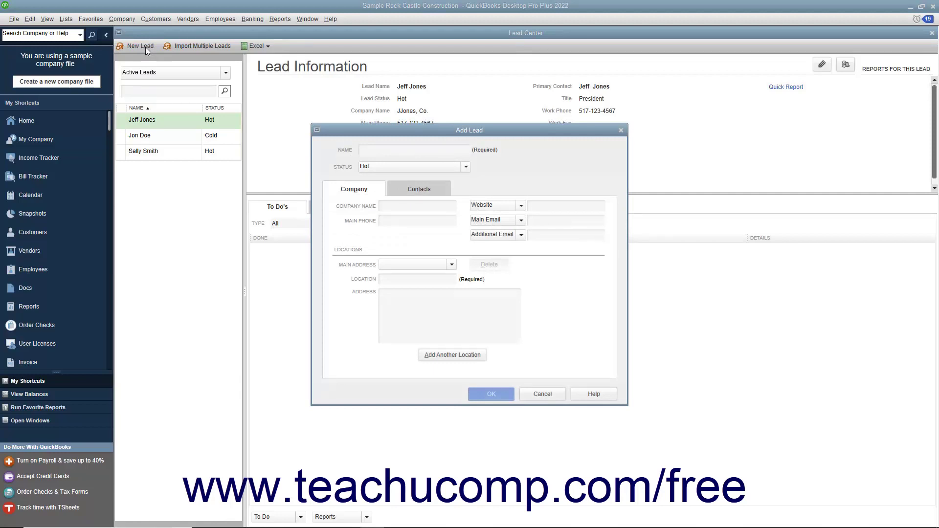
left_click(371, 149)
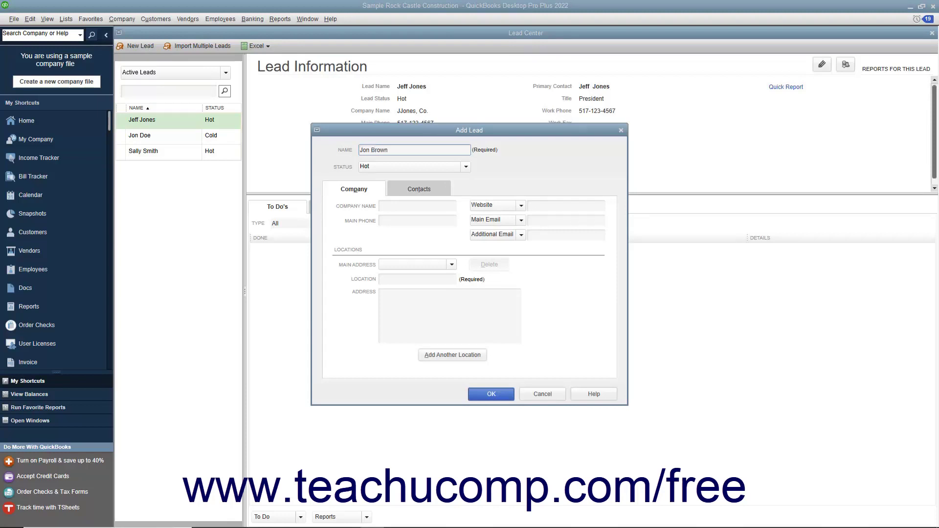
left_click(465, 166)
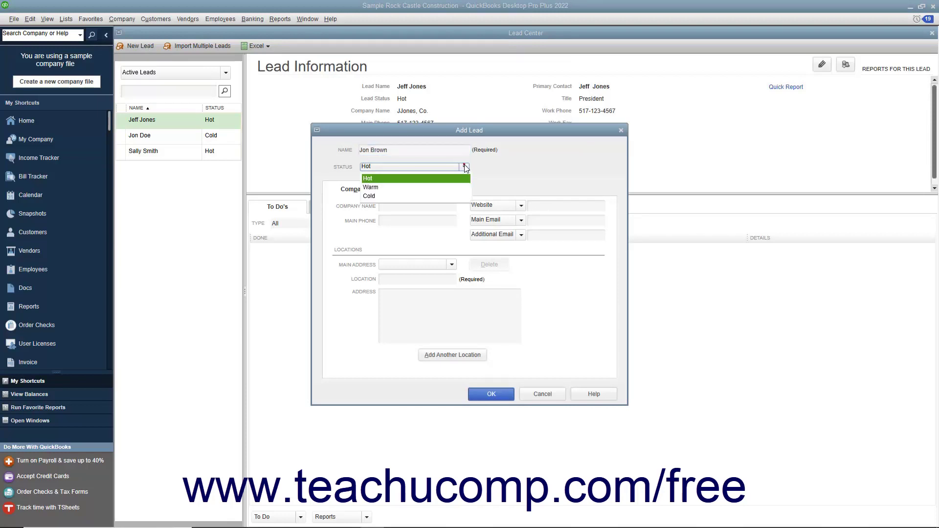
left_click(381, 187)
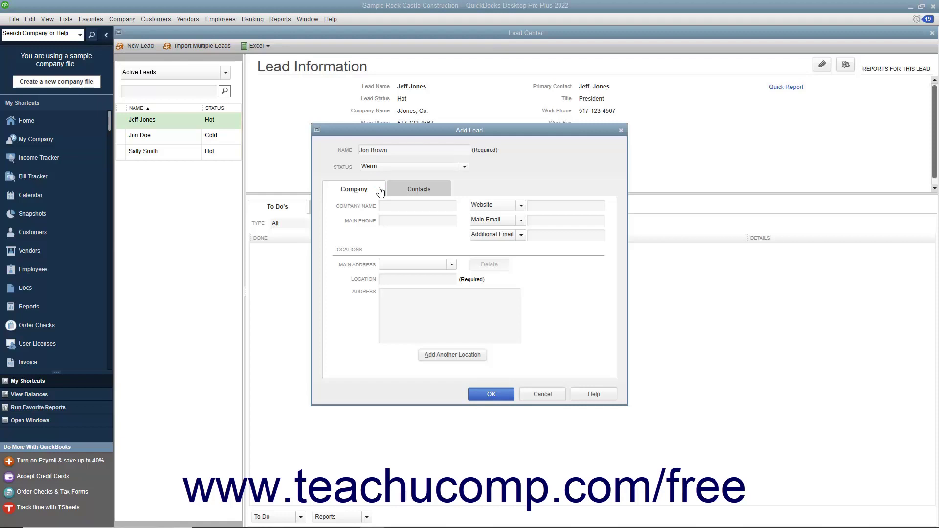
- Enter company name Brown, Inc. and main phone, then check the Website and Email fields
left_click(394, 204)
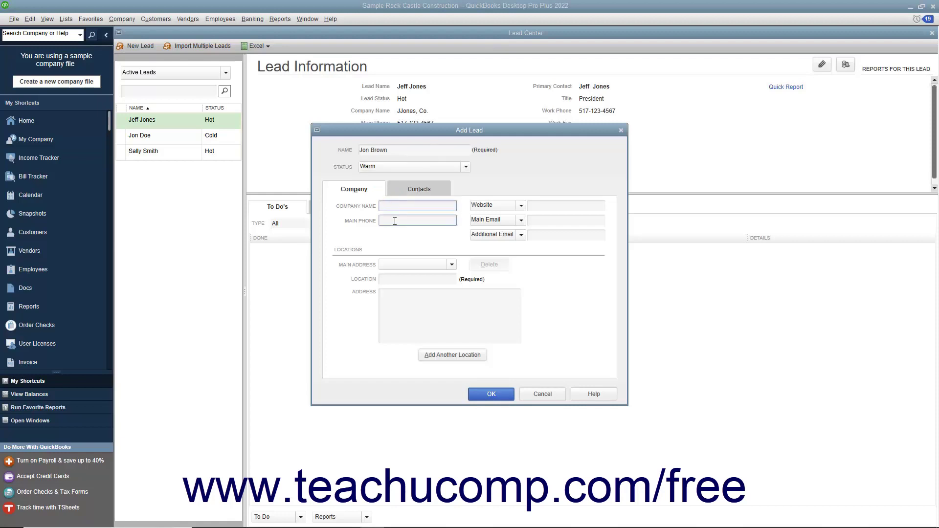
left_click(394, 221)
left_click(534, 207)
left_click(534, 220)
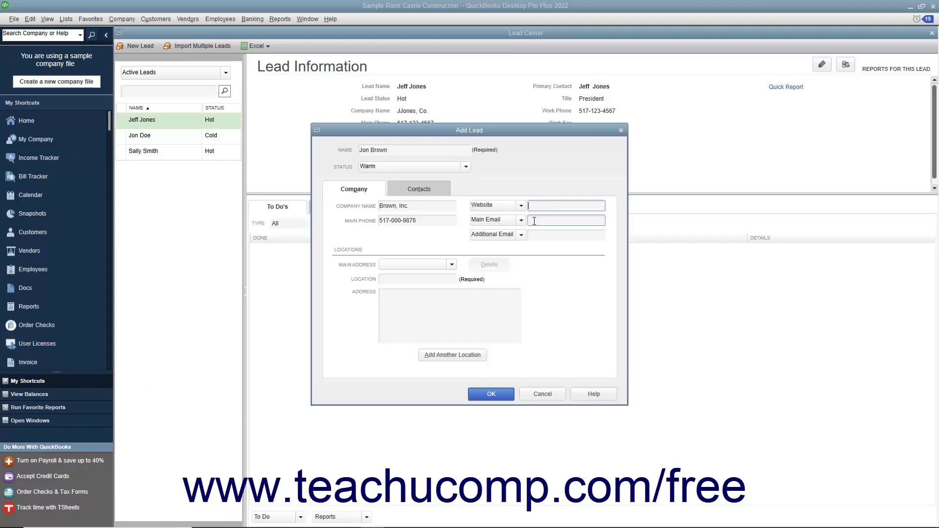
left_click(532, 236)
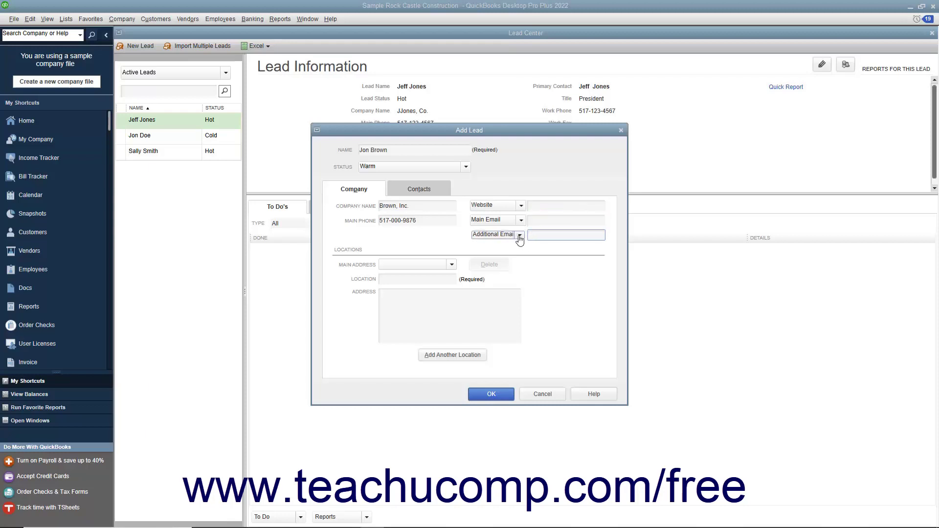
left_click(519, 236)
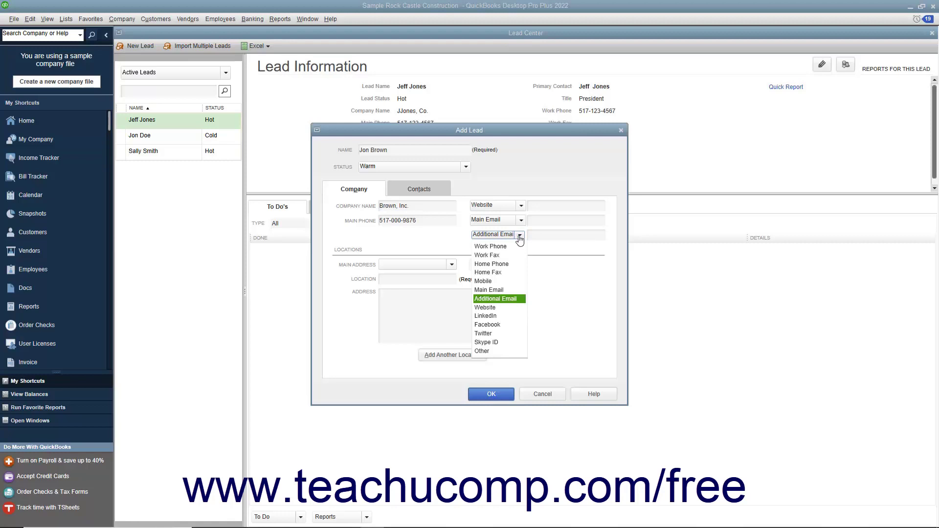
left_click(519, 236)
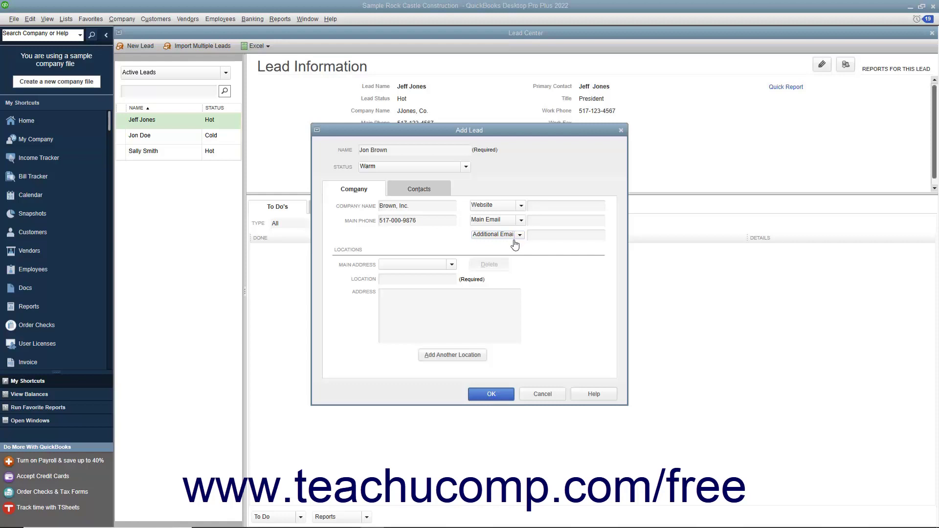
- Add a Work location with the Brown, Inc. street address
left_click(437, 275)
type("Work")
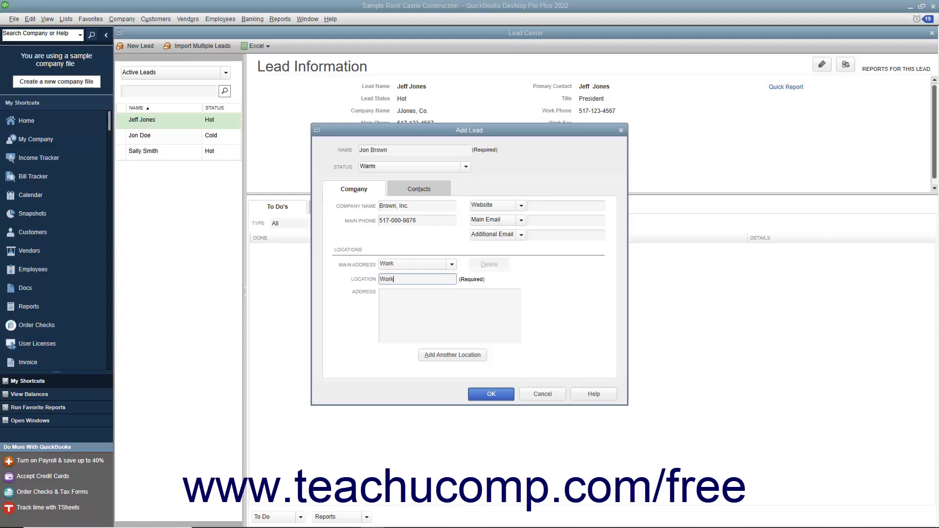
left_click(408, 307)
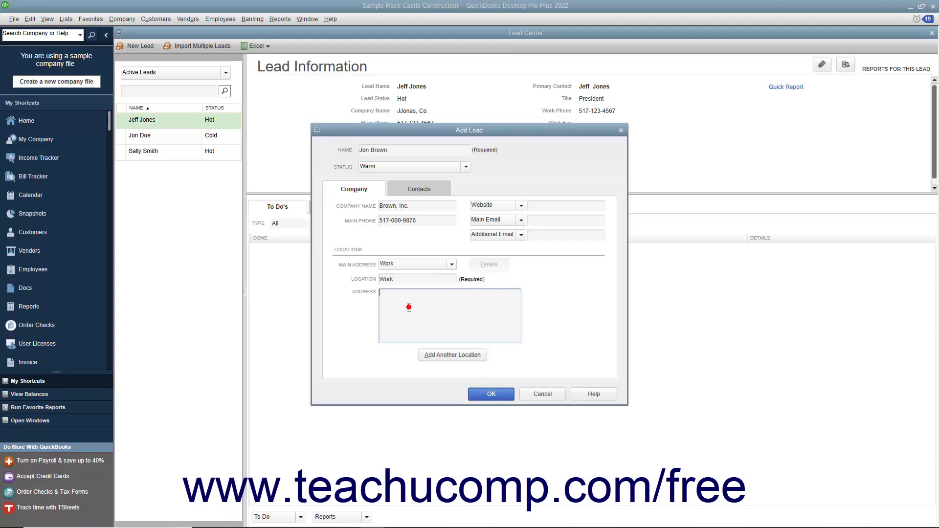
type("Brown, Inc.")
key("Return")
type("555 Same St.")
key("Return")
type("Anytown, MI 48000")
- Add a second Home location with its address, and keep Work as the main address
left_click(427, 357)
left_click(404, 281)
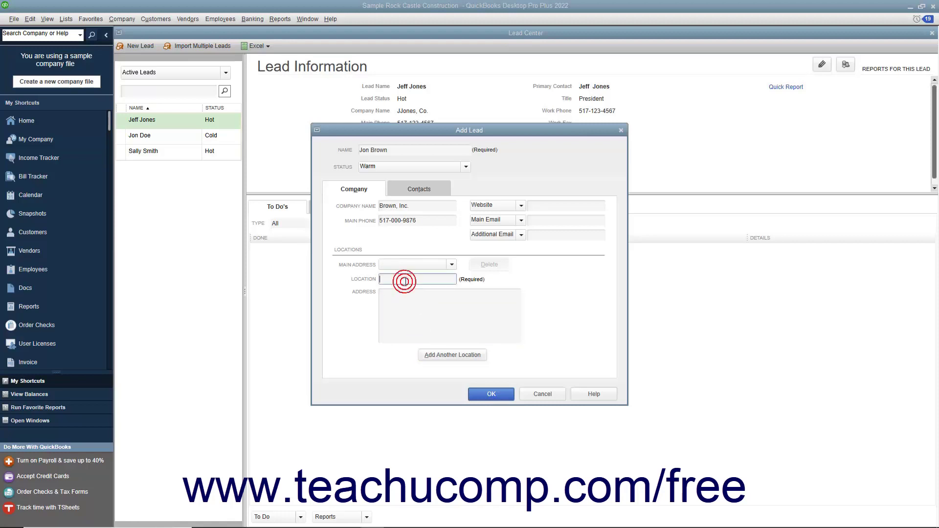
type("Home")
key("Tab")
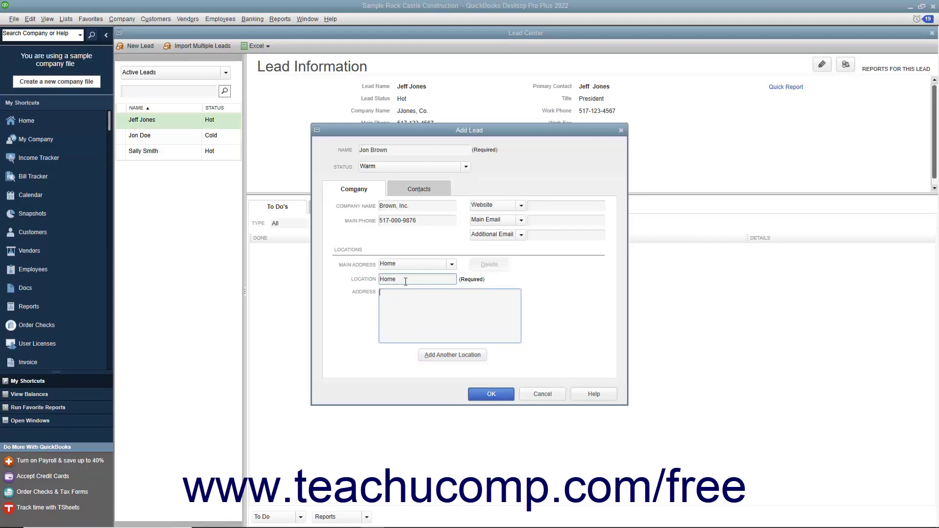
key("Return")
type("111 Eleven St.")
key("Return")
type("Anytown, MI 48000")
left_click(442, 266)
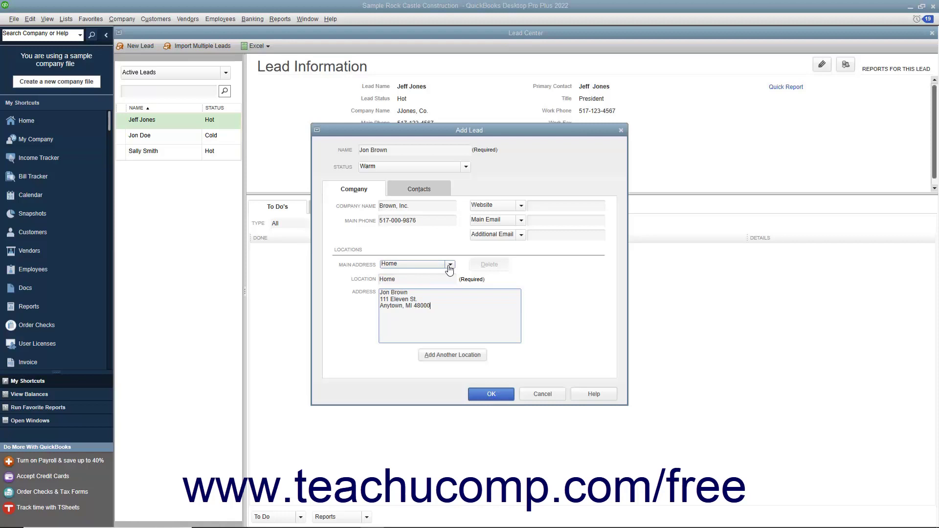
left_click(449, 266)
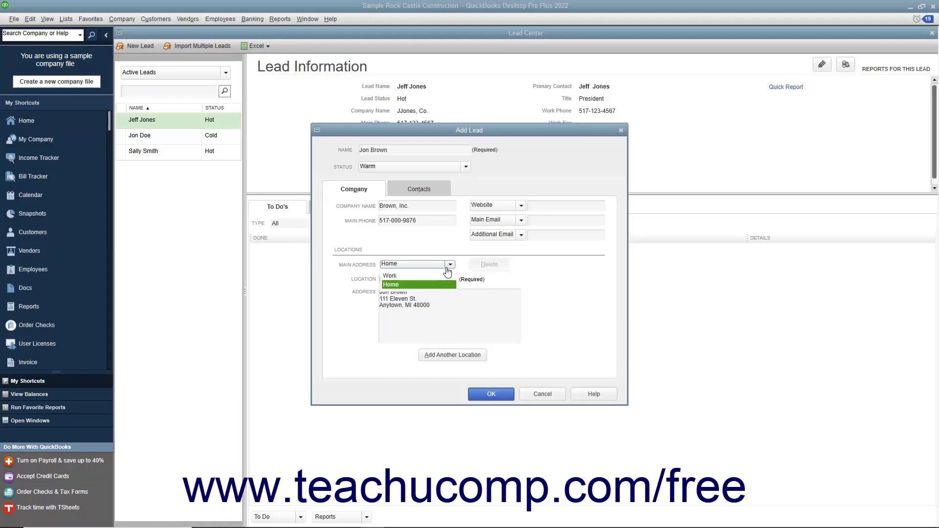
left_click(428, 276)
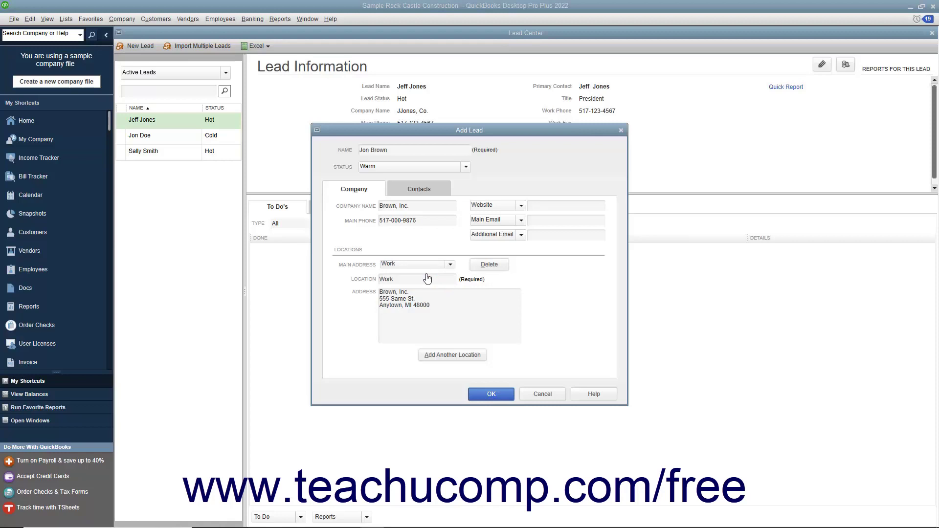
- On the Contacts tab, enter the primary contact as President, Mr., with first and last name and a Work Phone type
left_click(423, 193)
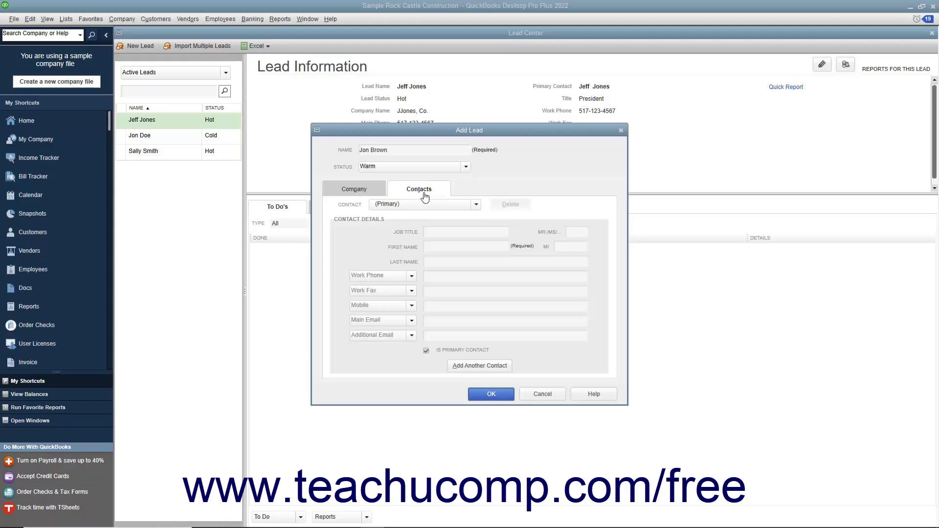
left_click(429, 228)
left_click(570, 232)
key("Tab")
left_click(563, 245)
left_click(482, 263)
left_click(497, 231)
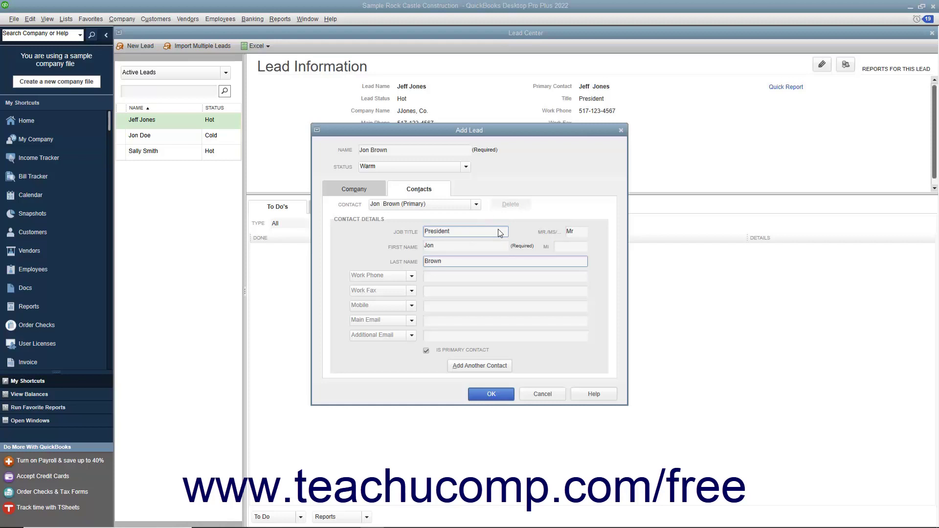
left_click(452, 277)
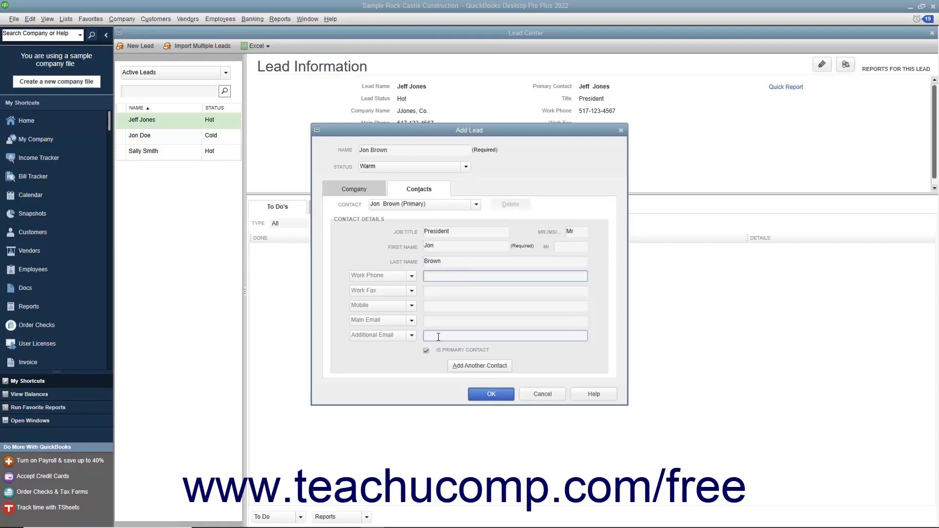
left_click(410, 277)
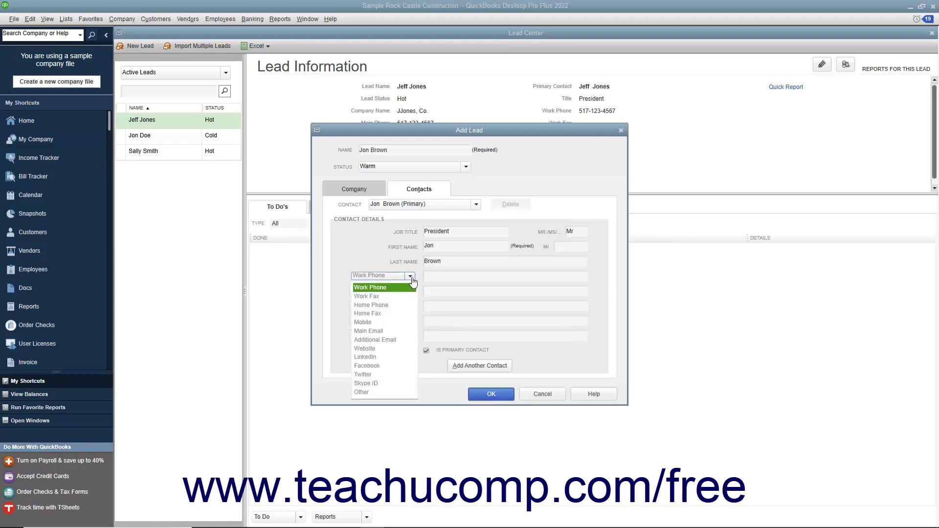
left_click(411, 278)
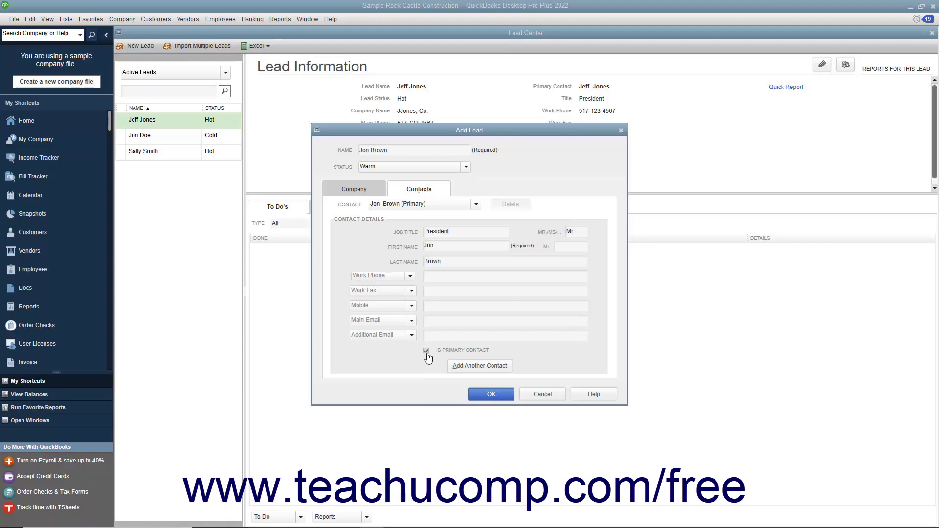
- Add a second contact titled Vice-President and save the Brown, Inc. lead
left_click(460, 372)
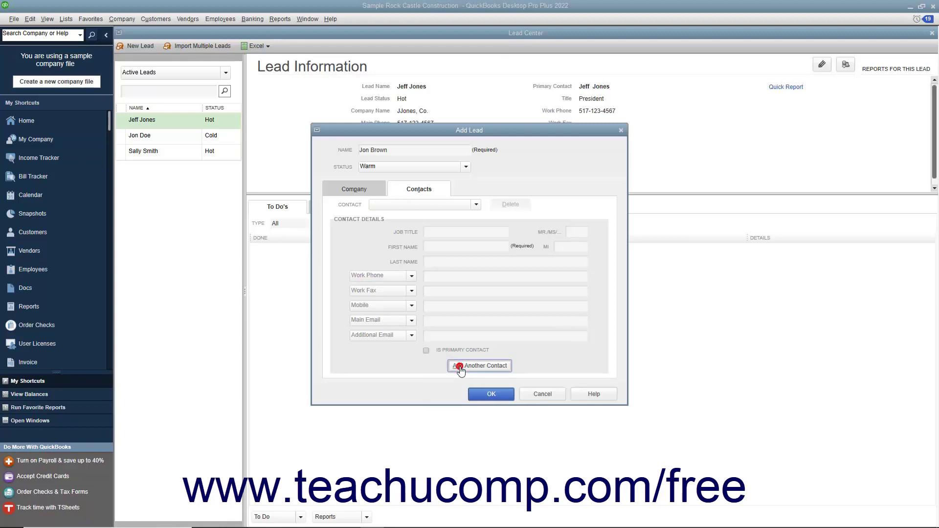
left_click(451, 232)
type("Vice-President")
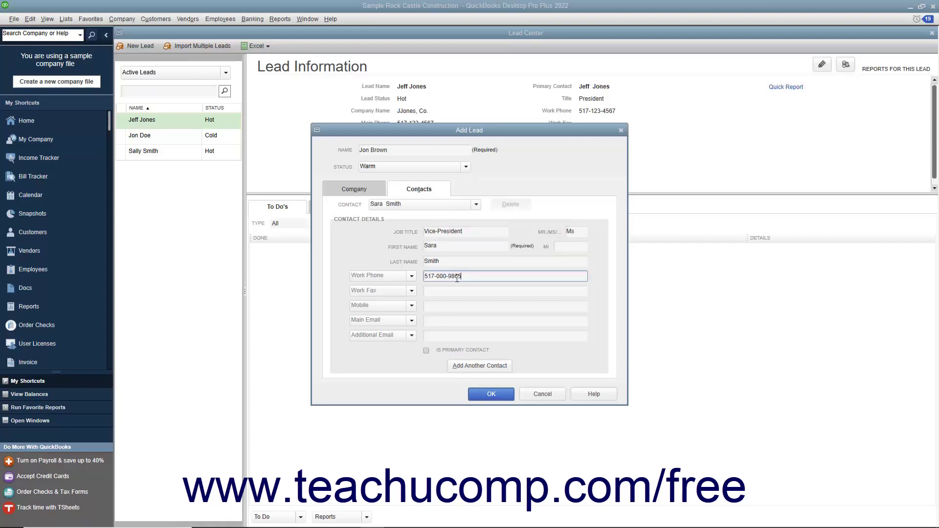
left_click(480, 397)
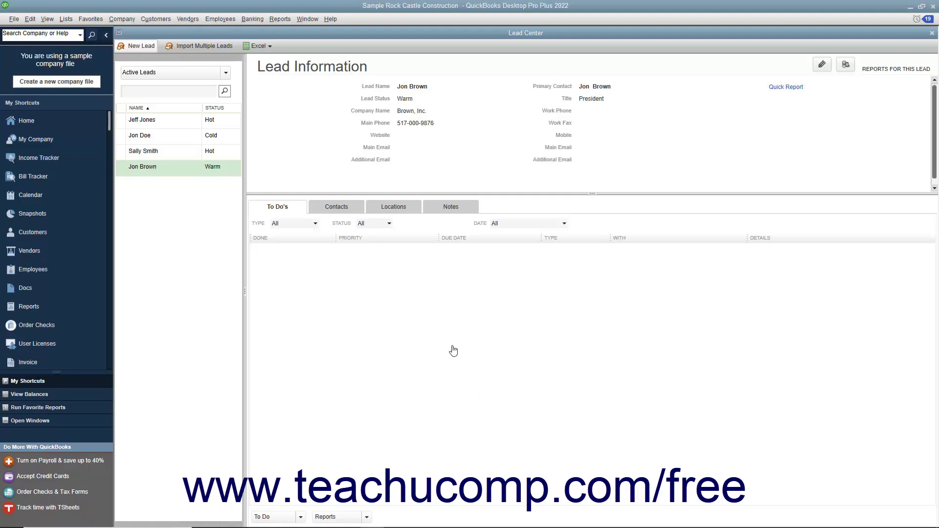
- Paste the seven Excel leads into the Import Multiple Leads grid, verify them, and import
left_click(202, 48)
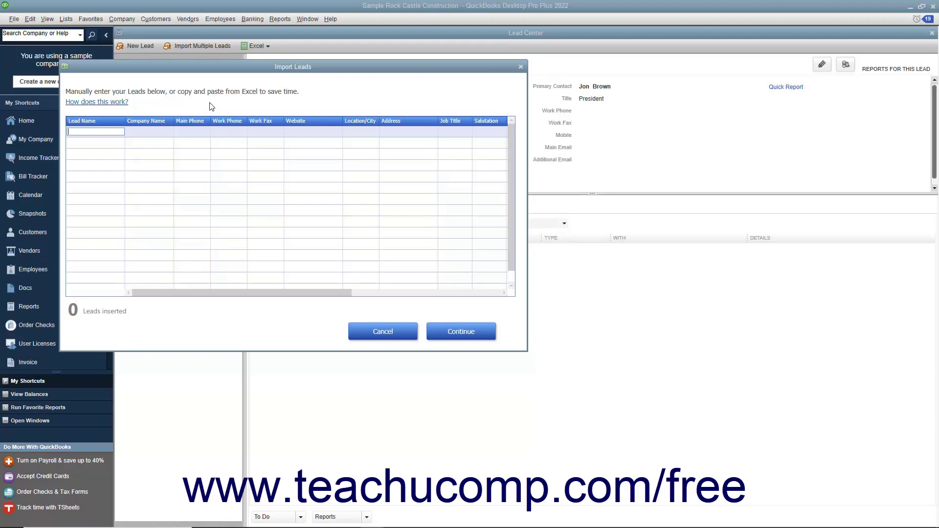
left_click(193, 131)
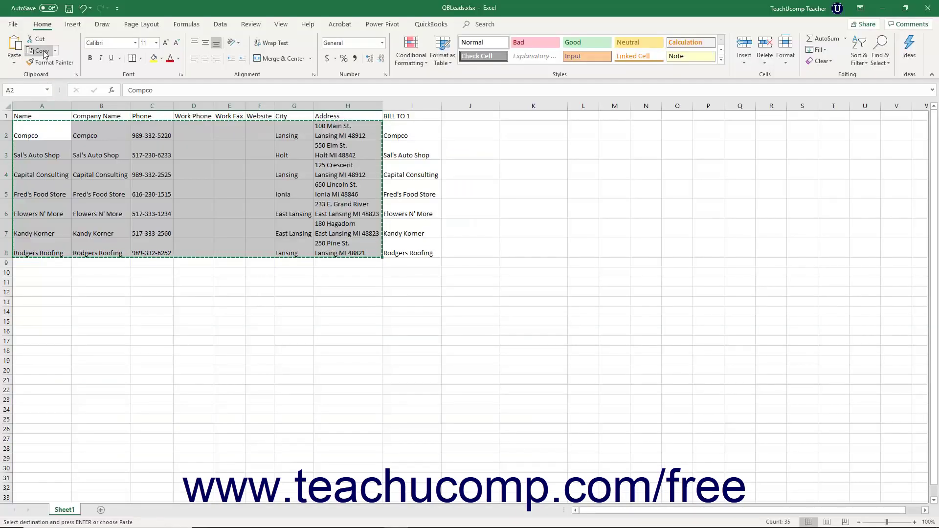
left_click(44, 51)
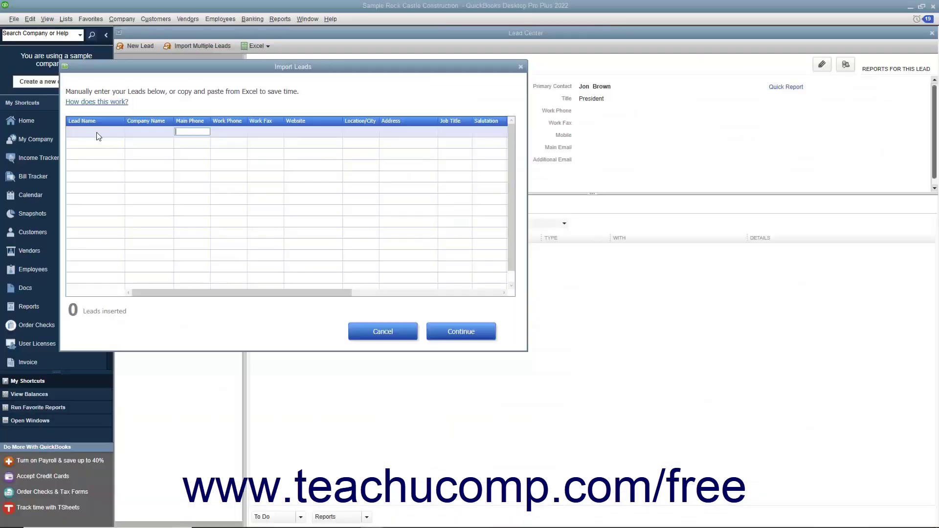
left_click(97, 131)
key("ctrl+v")
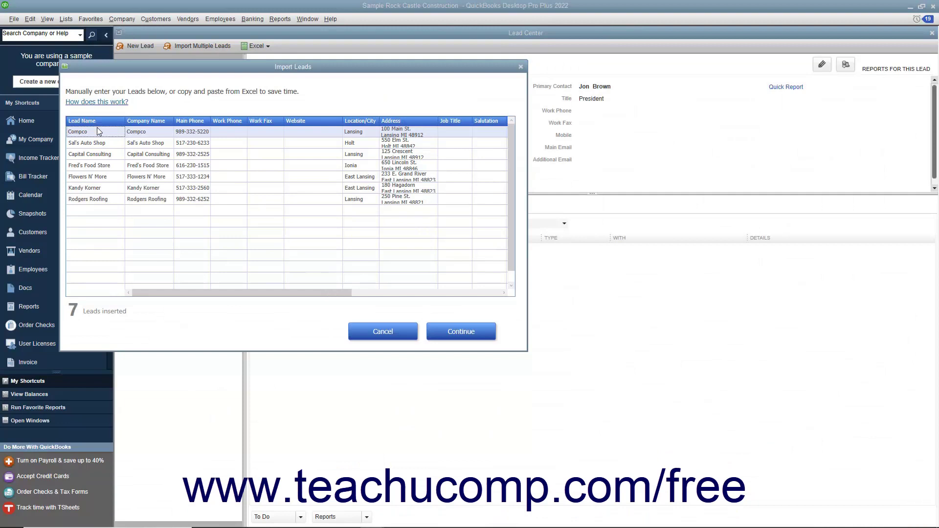
left_click(484, 341)
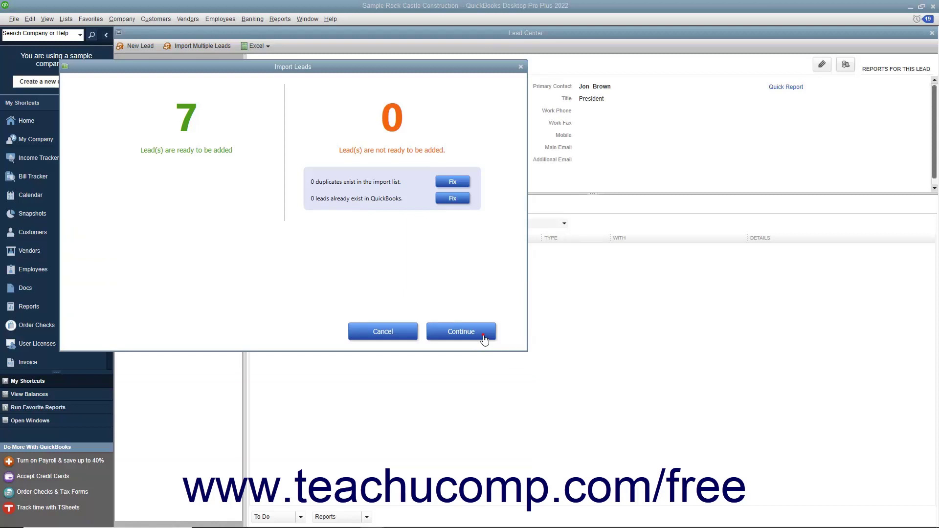
left_click(485, 339)
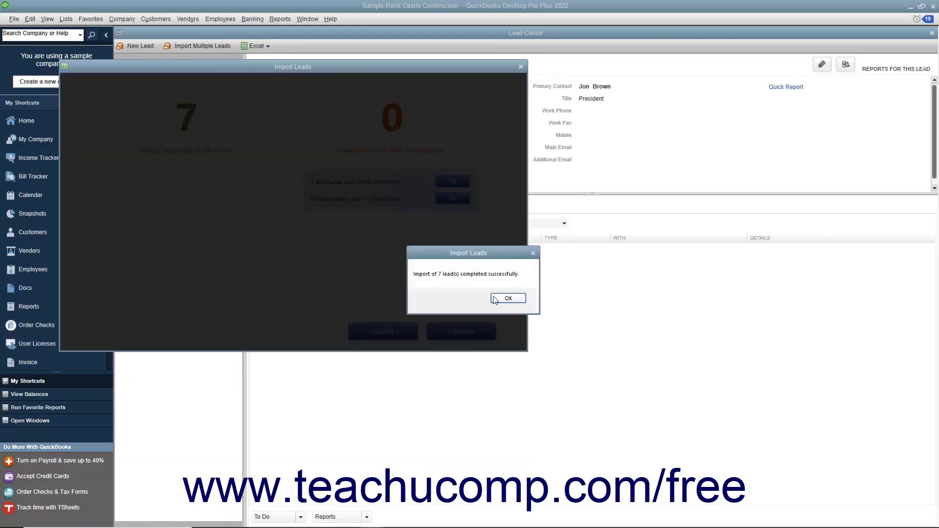
- Dismiss the import message, then change the Brown, Inc. main phone's last digit from 6 to 7 and save
left_click(497, 298)
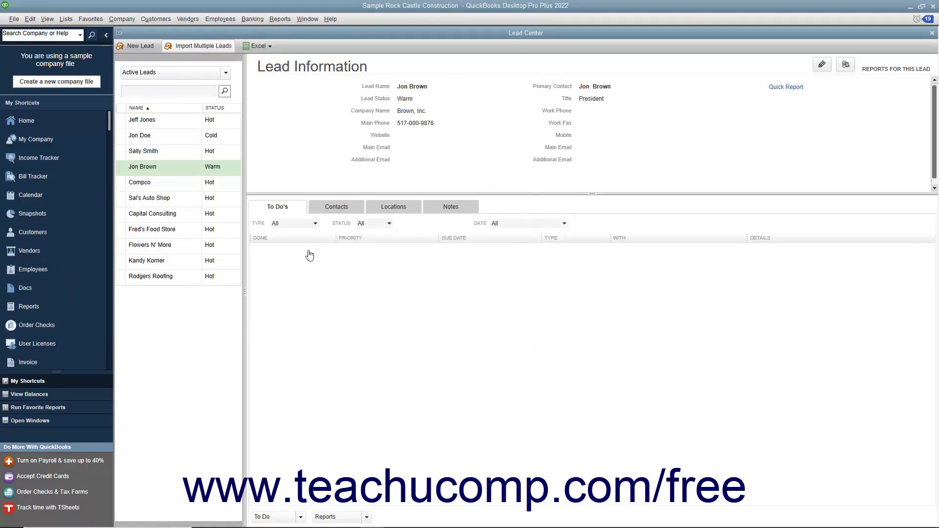
left_click(178, 170)
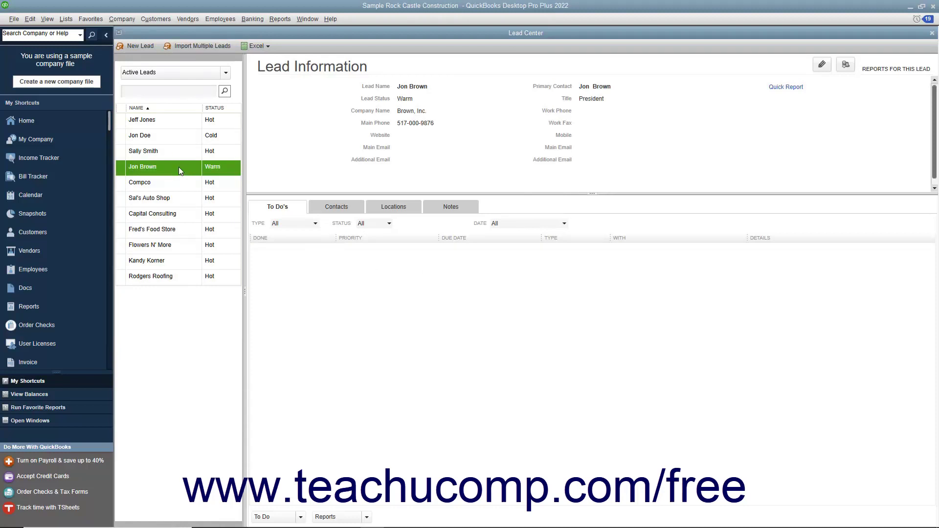
double_click(179, 168)
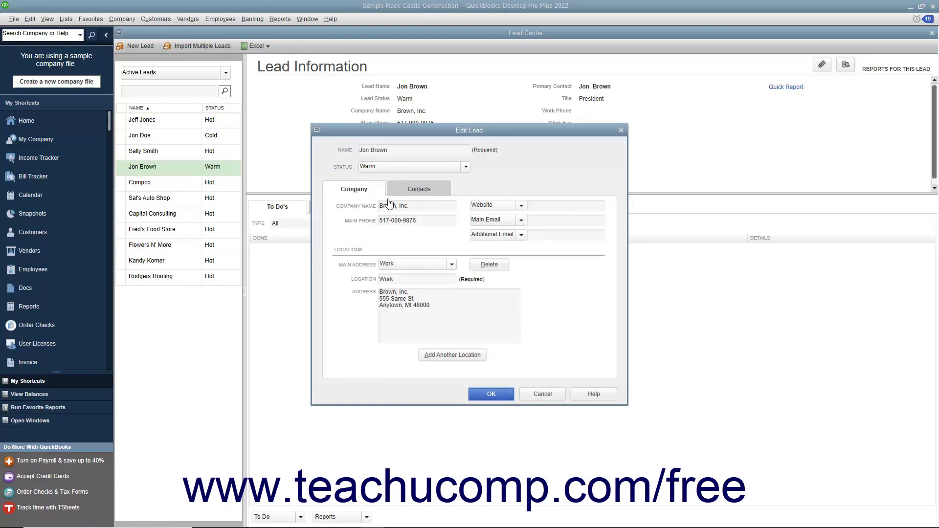
left_click(418, 220)
key("BackSpace")
type("7")
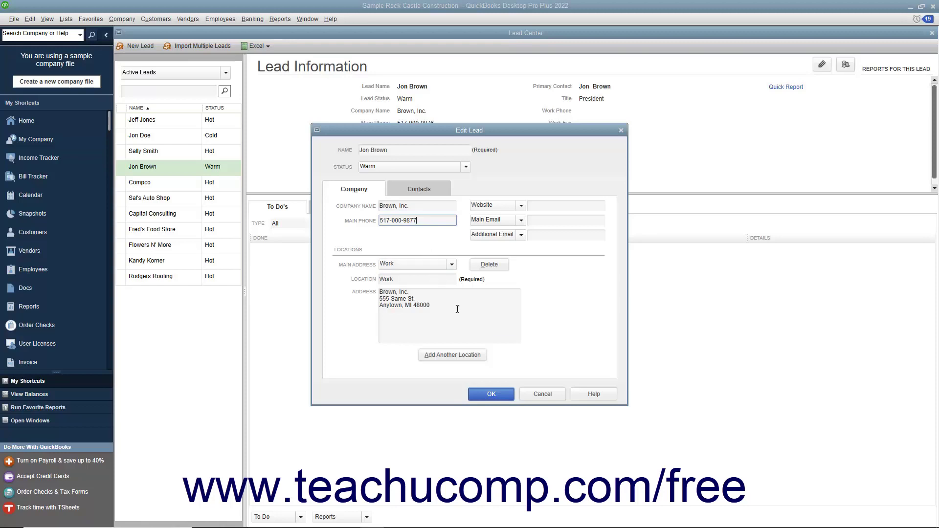
left_click(493, 395)
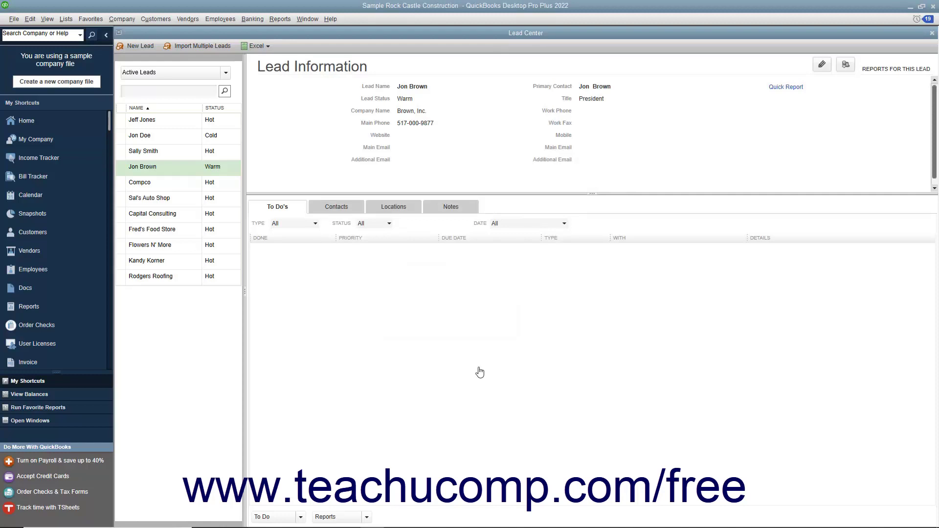
- Filter the lead list to Hot leads, then switch back to All Leads to show all eleven
left_click(224, 73)
left_click(168, 112)
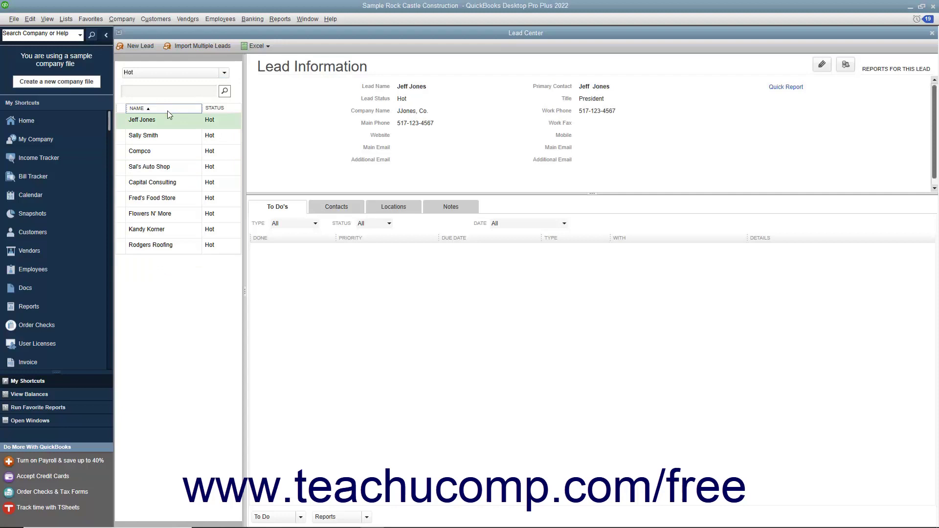
left_click(224, 73)
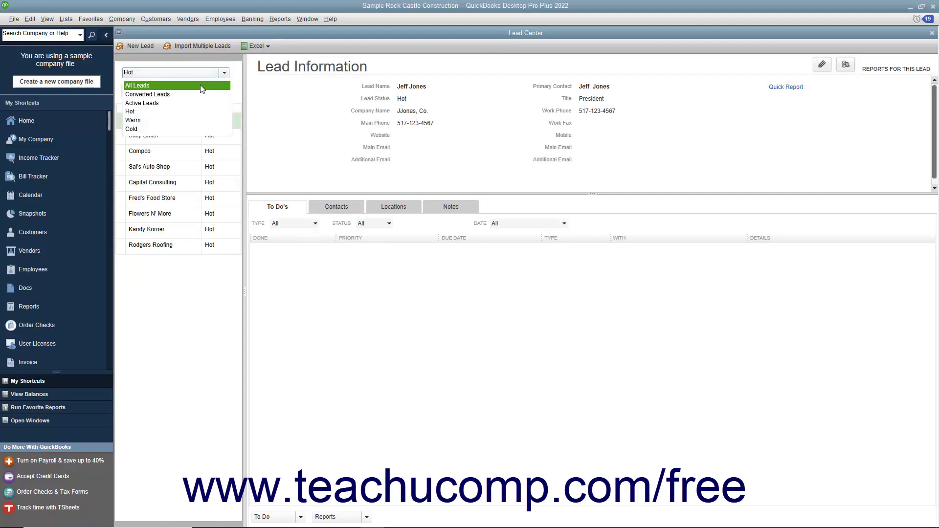
left_click(202, 86)
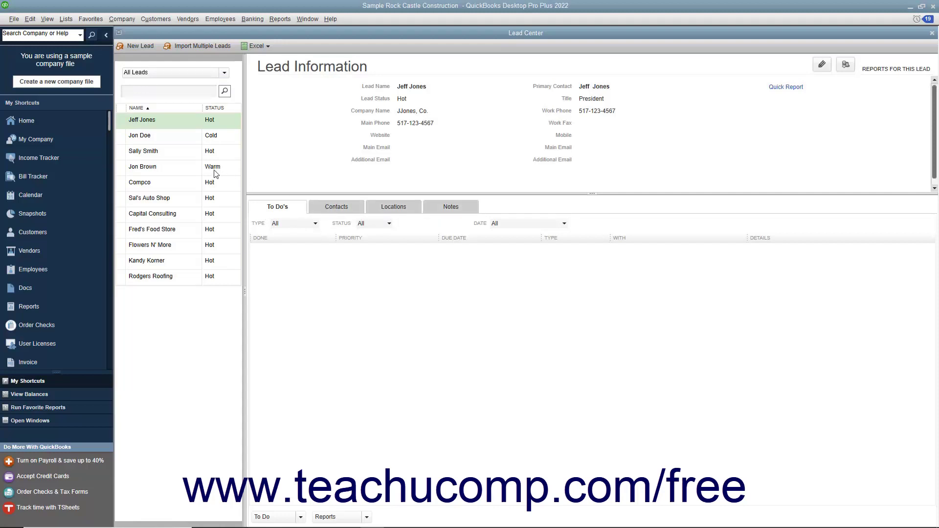
- Start a new to-do for the Brown, Inc. lead with Medium priority
left_click(195, 168)
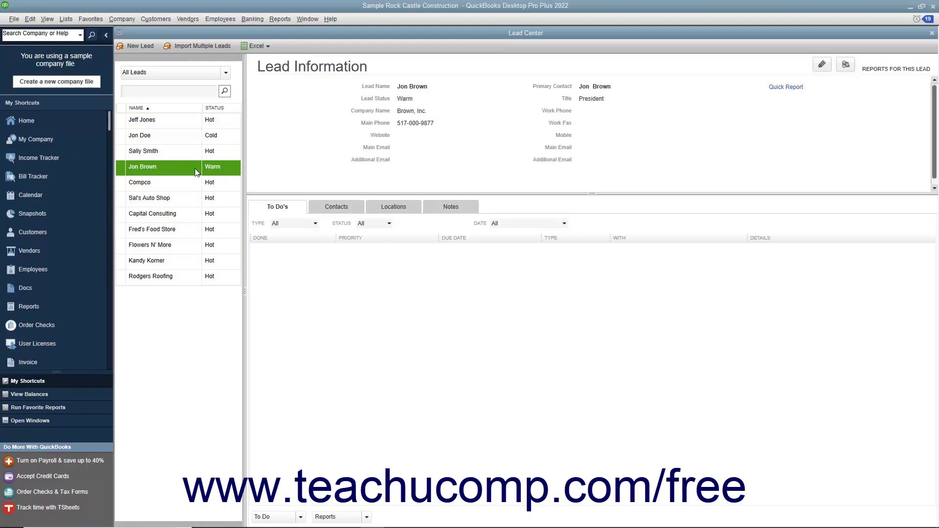
right_click(299, 269)
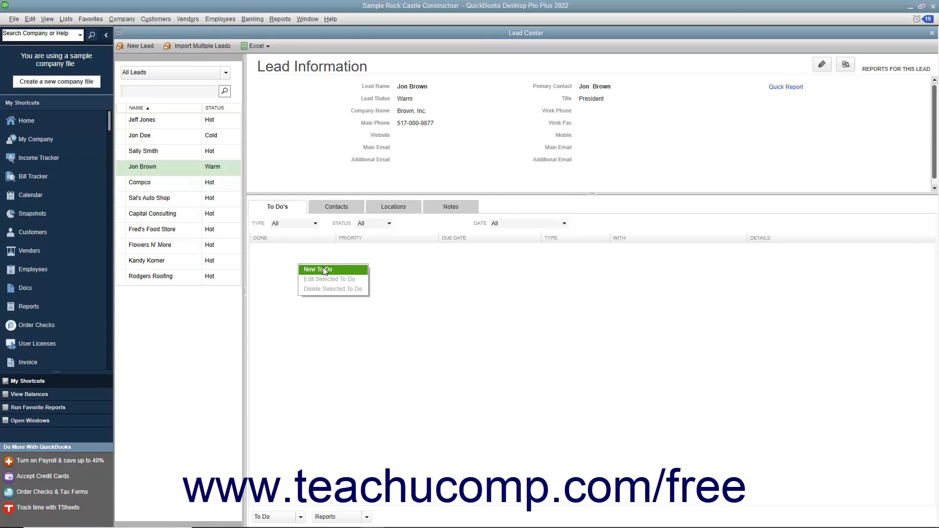
left_click(324, 270)
left_click(499, 165)
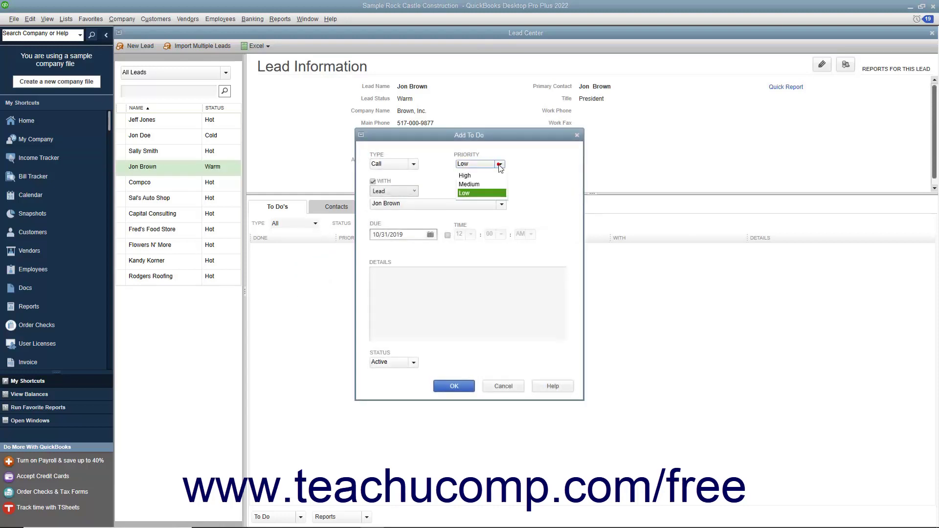
left_click(469, 185)
- Set the to-do time to 04:00 PM, add a note about calling regarding the quote, and save
left_click(447, 235)
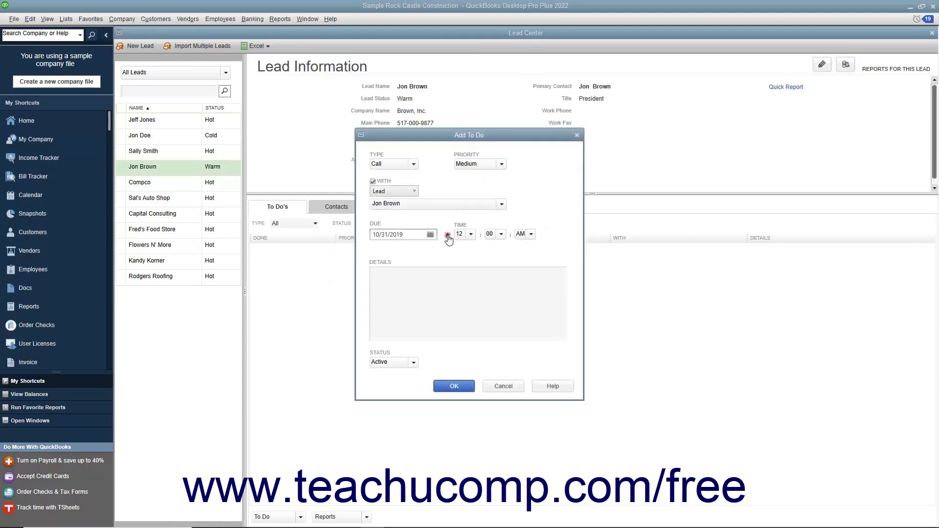
left_click(470, 234)
left_click(462, 275)
left_click(530, 234)
left_click(526, 254)
left_click(489, 284)
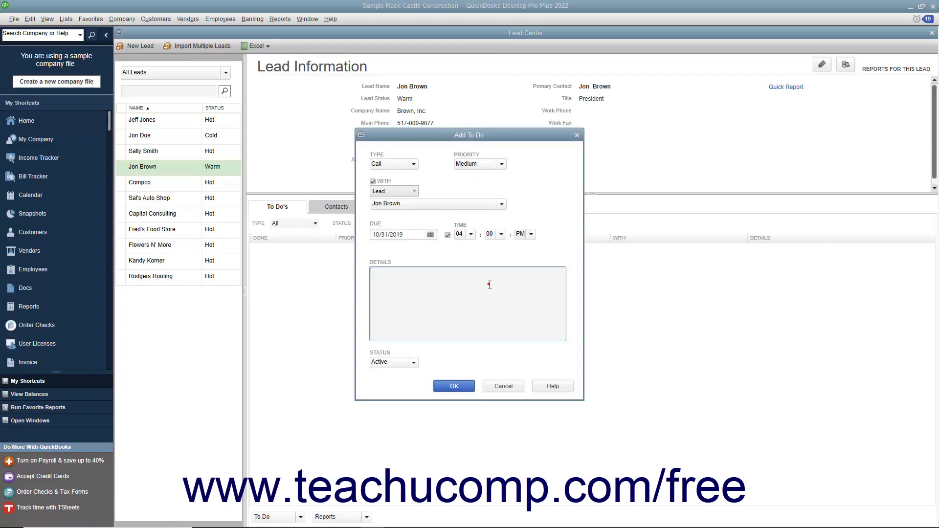
type("Call Jon about the quote.")
left_click(460, 386)
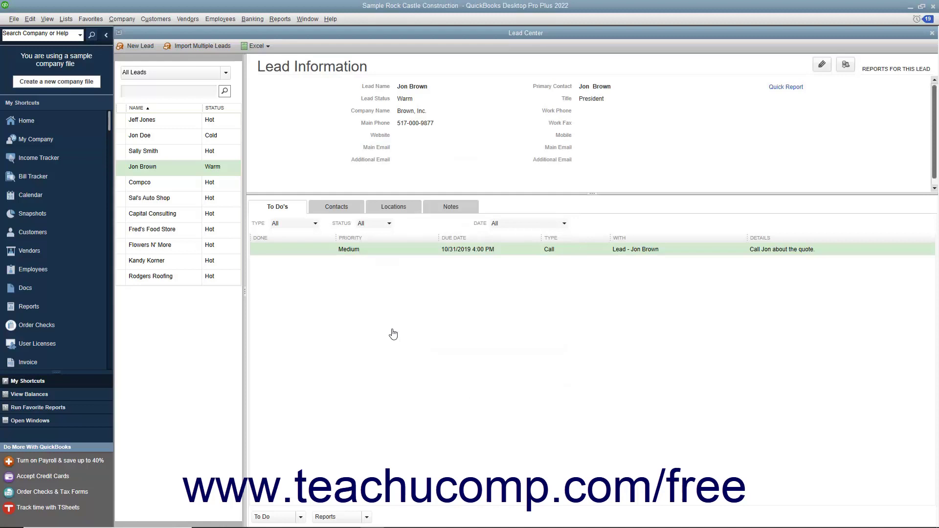
- Convert the Brown, Inc. lead into a customer and confirm the conversion
left_click(173, 174)
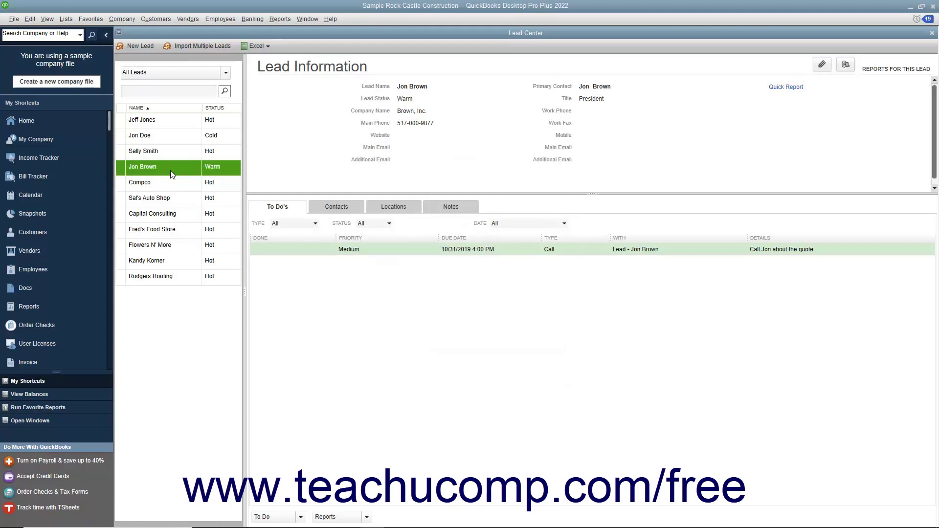
left_click(847, 67)
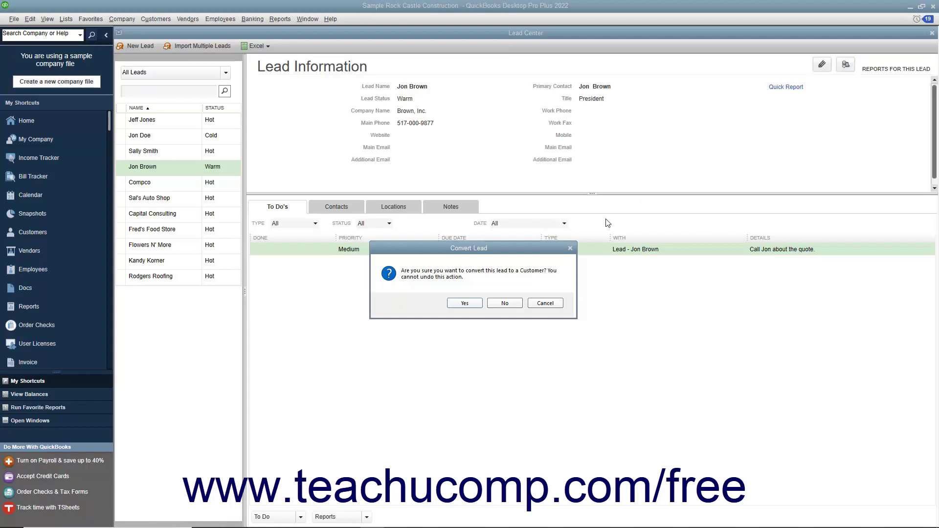
left_click(464, 303)
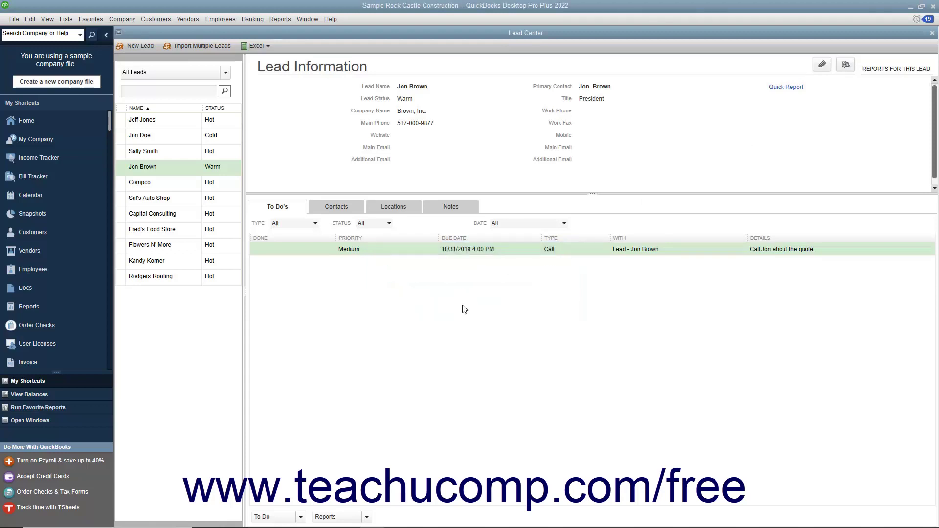